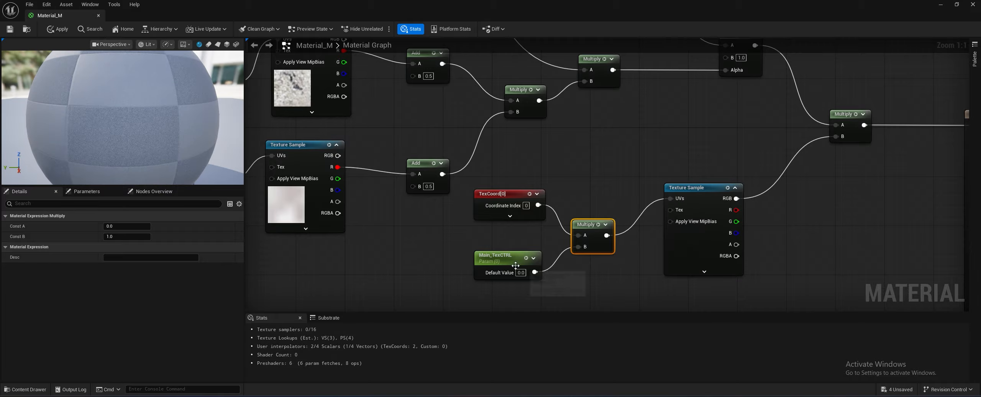
- Set the Main_TexCTRL parameter's default value to 5 and apply the changes to the material
{"action": "left_click", "coordinate": [510, 257]}
{"action": "left_click", "coordinate": [58, 29]}
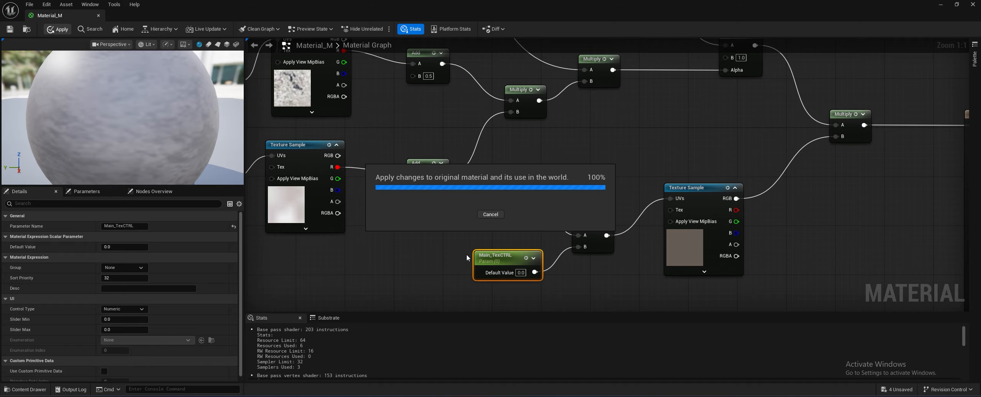
{"action": "type", "text": "5"}
{"action": "left_click", "coordinate": [489, 244]}
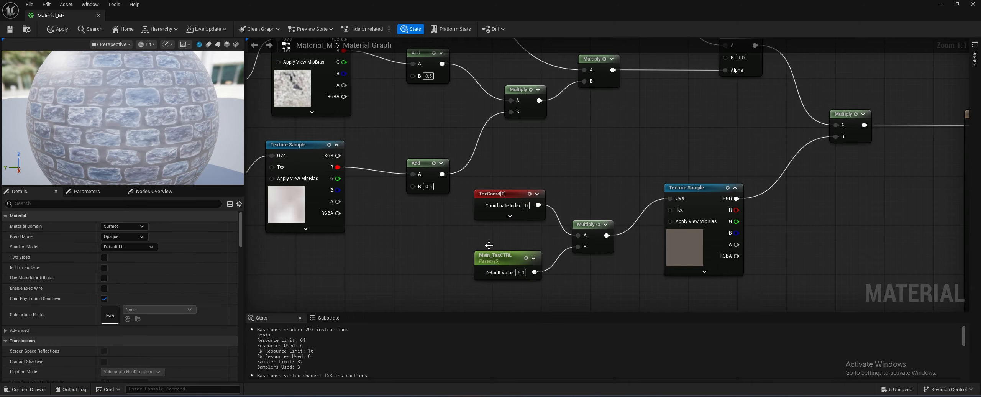
{"action": "left_click", "coordinate": [58, 29]}
- Switch the material preview mesh to a plane and orbit in to see the stone tiling on its surface
{"action": "right_click_drag", "start_coordinate": [436, 172], "coordinate": [380, 111]}
{"action": "scroll", "coordinate": [381, 112], "scroll_direction": "down", "scroll_amount": 1}
{"action": "scroll", "coordinate": [603, 241], "scroll_direction": "down", "scroll_amount": 1}
{"action": "right_click_drag", "start_coordinate": [602, 245], "coordinate": [553, 197]}
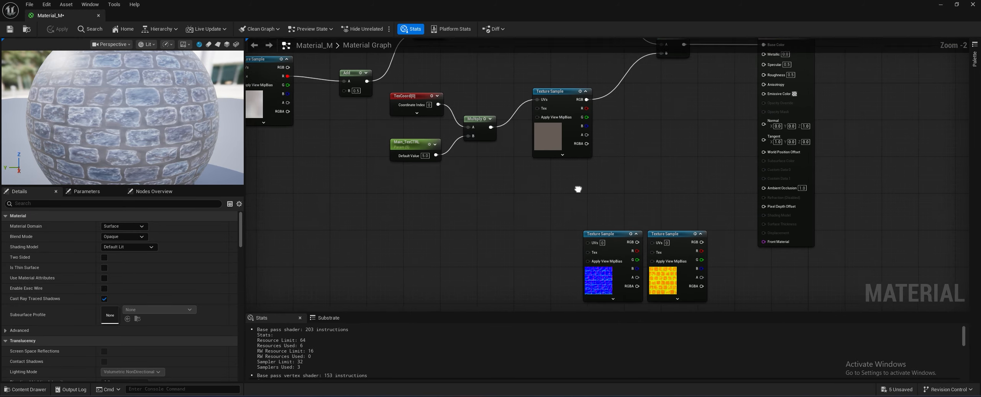
{"action": "left_click_drag", "start_coordinate": [64, 100], "coordinate": [77, 101]}
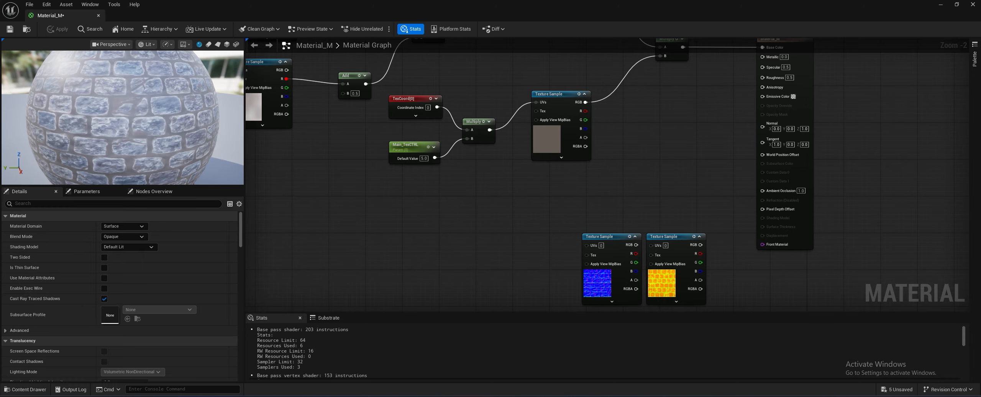
{"action": "left_click", "coordinate": [216, 45]}
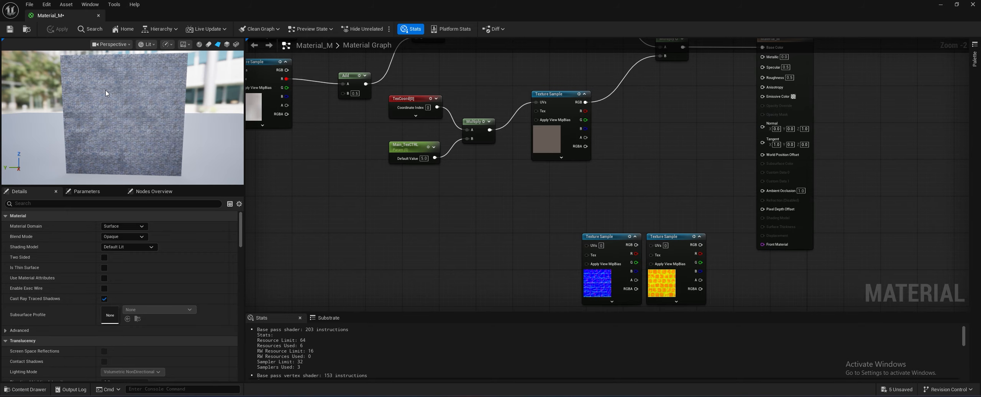
{"action": "left_click_drag", "start_coordinate": [104, 91], "coordinate": [122, 109]}
- Feed the tiling Multiply into the normal map sample's UVs, connect its RGB to Normal, and place the occlusion-roughness-metallic sample below it
{"action": "left_click_drag", "start_coordinate": [591, 240], "coordinate": [520, 179]}
{"action": "left_click_drag", "start_coordinate": [491, 133], "coordinate": [773, 130]}
{"action": "left_click_drag", "start_coordinate": [667, 237], "coordinate": [595, 259]}
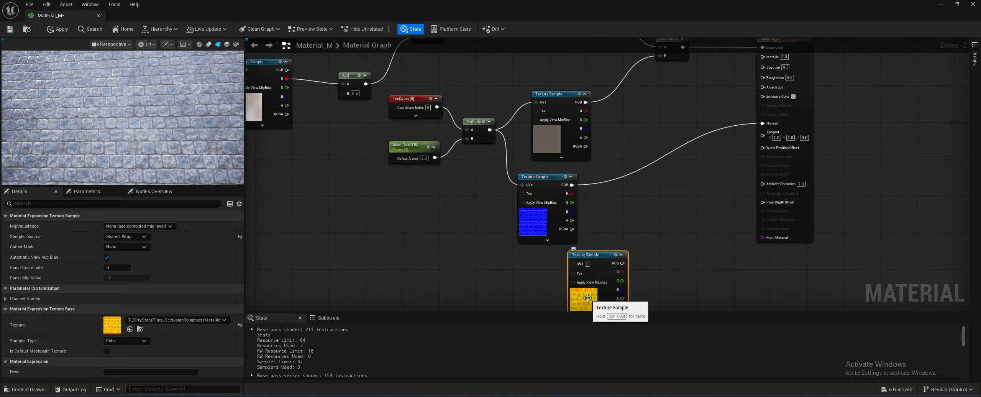
- Open the T_DirtyStoneTiles occlusion-roughness-metallic texture, inspect its red and green channels separately, and return to the material graph
{"action": "key", "text": "ctrl+space"}
{"action": "double_click", "coordinate": [280, 298]}
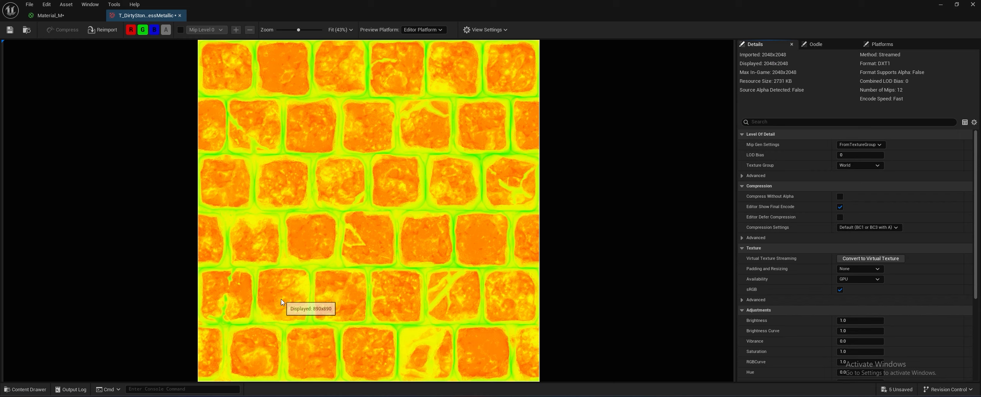
{"action": "left_click", "coordinate": [143, 30]}
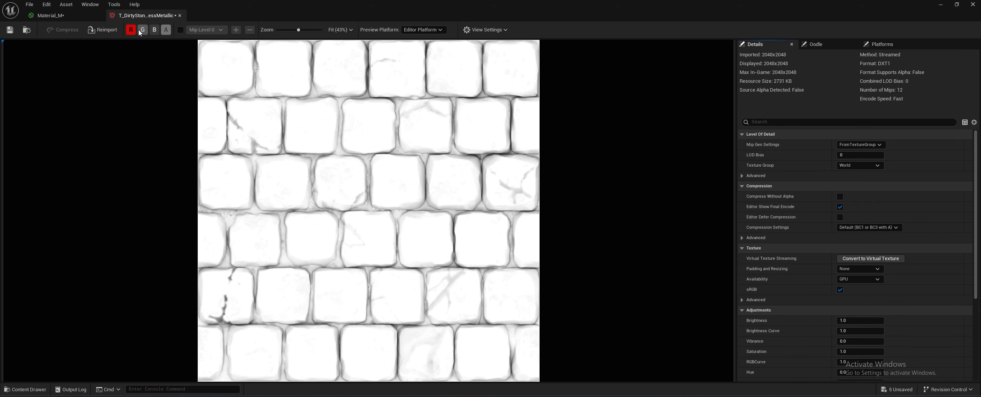
{"action": "left_click", "coordinate": [142, 30]}
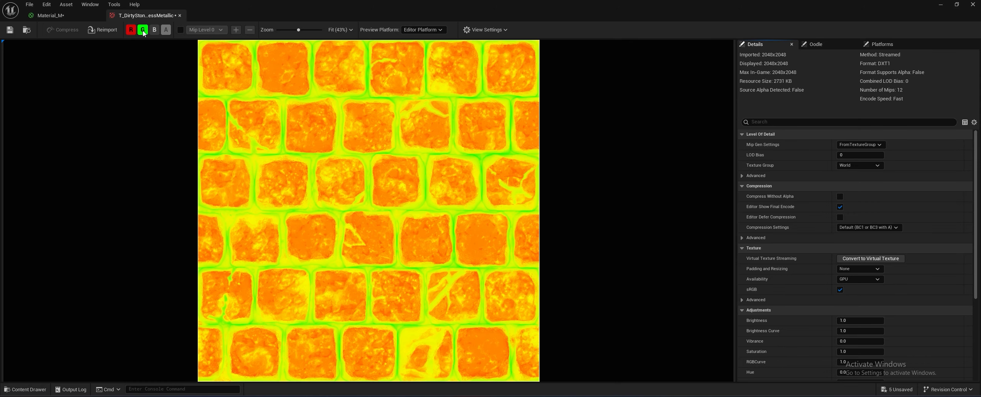
{"action": "left_click", "coordinate": [131, 30]}
{"action": "left_click", "coordinate": [132, 30]}
{"action": "left_click", "coordinate": [142, 30]}
{"action": "left_click", "coordinate": [82, 12]}
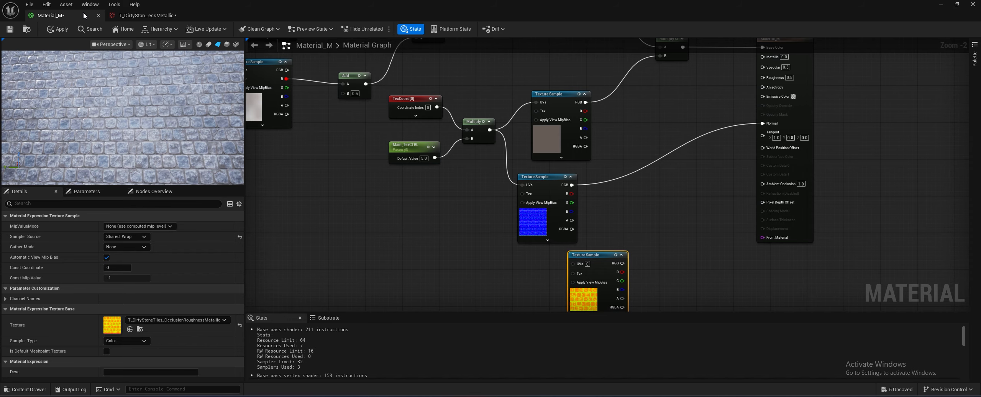
- Connect the occlusion-roughness-metallic sample's R output to Ambient Occlusion and the tiling Multiply to its UVs, repositioning the node
{"action": "left_click", "coordinate": [631, 277]}
{"action": "left_click_drag", "start_coordinate": [622, 272], "coordinate": [772, 184]}
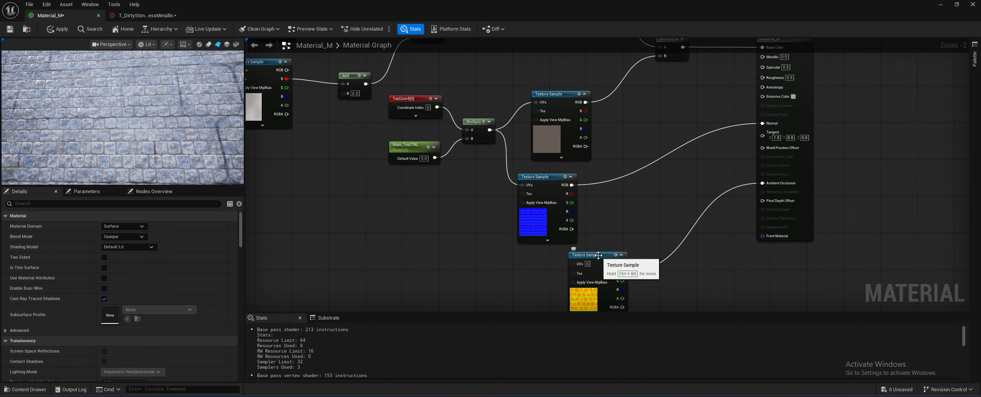
{"action": "left_click_drag", "start_coordinate": [598, 255], "coordinate": [634, 241]}
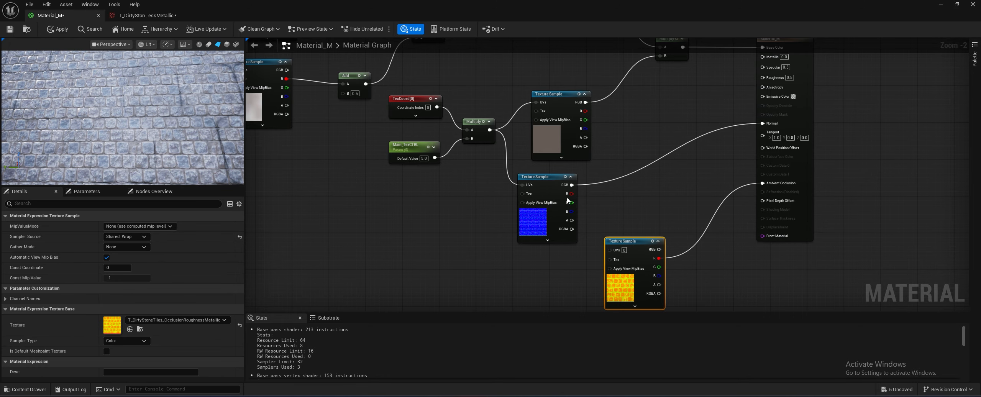
{"action": "left_click_drag", "start_coordinate": [489, 130], "coordinate": [609, 251]}
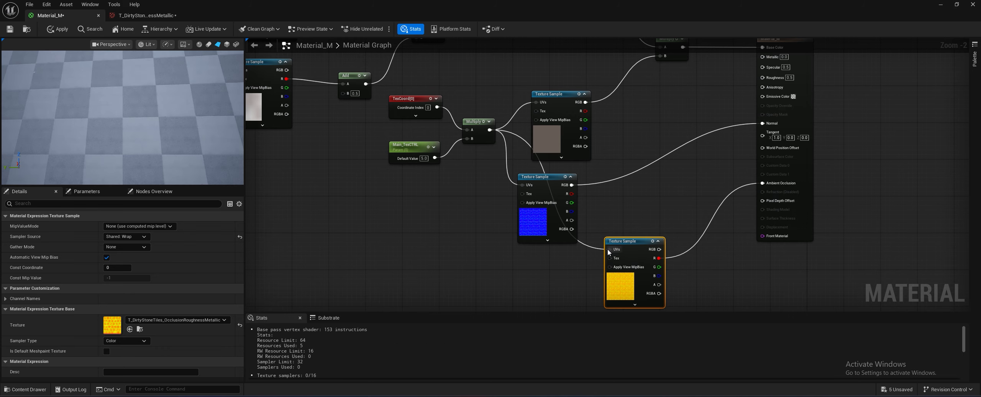
- Reposition the normal map texture sample to tidy the node layout
{"action": "scroll", "coordinate": [582, 158], "scroll_direction": "up", "scroll_amount": 1}
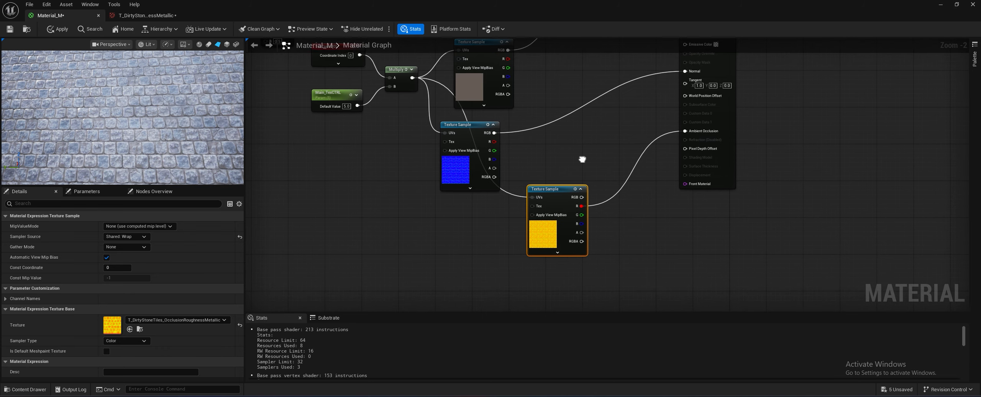
{"action": "scroll", "coordinate": [545, 193], "scroll_direction": "up", "scroll_amount": 1}
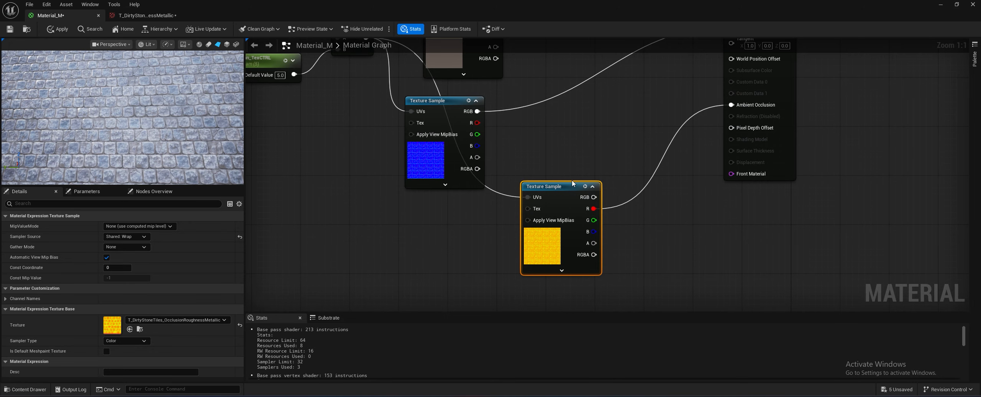
{"action": "right_click_drag", "start_coordinate": [533, 133], "coordinate": [700, 223]}
{"action": "left_click_drag", "start_coordinate": [583, 193], "coordinate": [523, 212]}
- Examine the stone material on the preview plane from different angles and distances for visible tiling
{"action": "scroll", "coordinate": [523, 212], "scroll_direction": "down", "scroll_amount": 4}
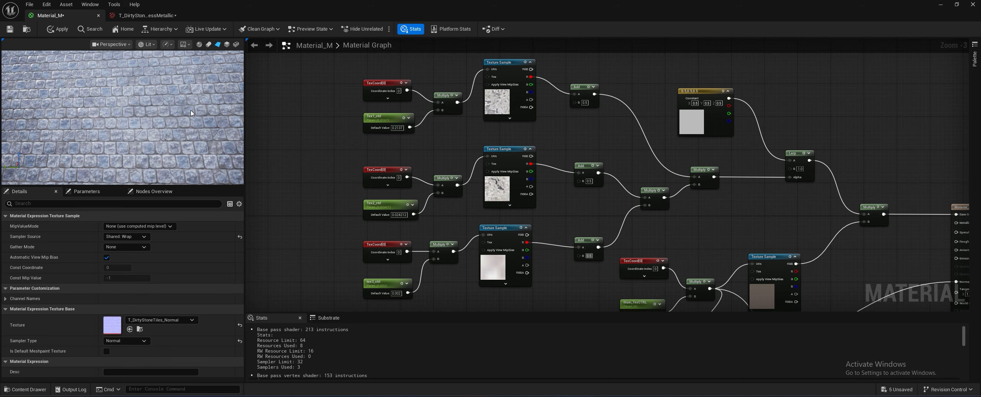
{"action": "left_click_drag", "start_coordinate": [190, 110], "coordinate": [119, 83]}
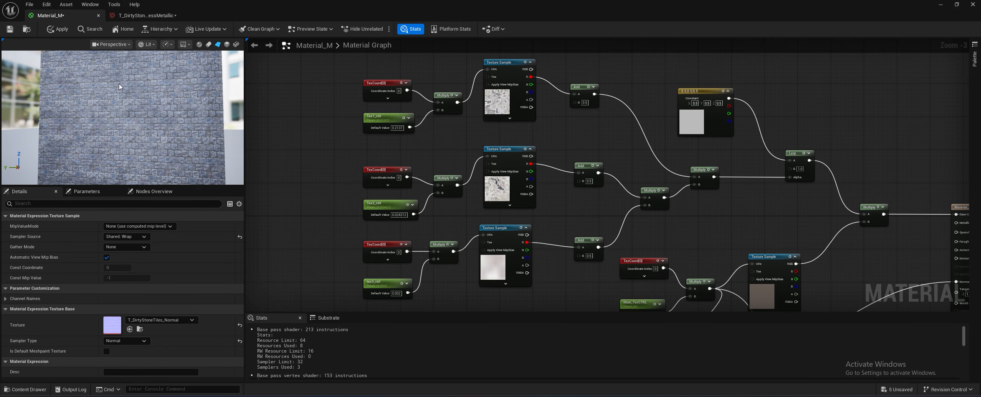
{"action": "scroll", "coordinate": [121, 85], "scroll_direction": "up", "scroll_amount": 5}
{"action": "scroll", "coordinate": [135, 105], "scroll_direction": "down", "scroll_amount": 5}
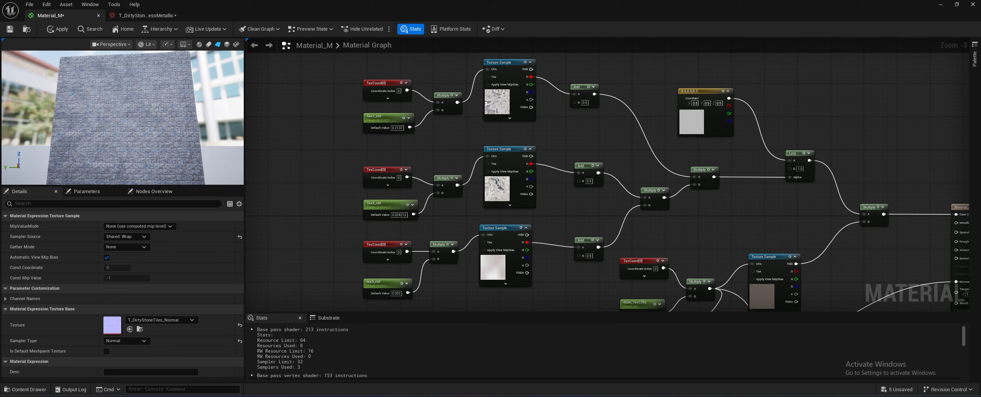
{"action": "scroll", "coordinate": [109, 130], "scroll_direction": "up", "scroll_amount": 4}
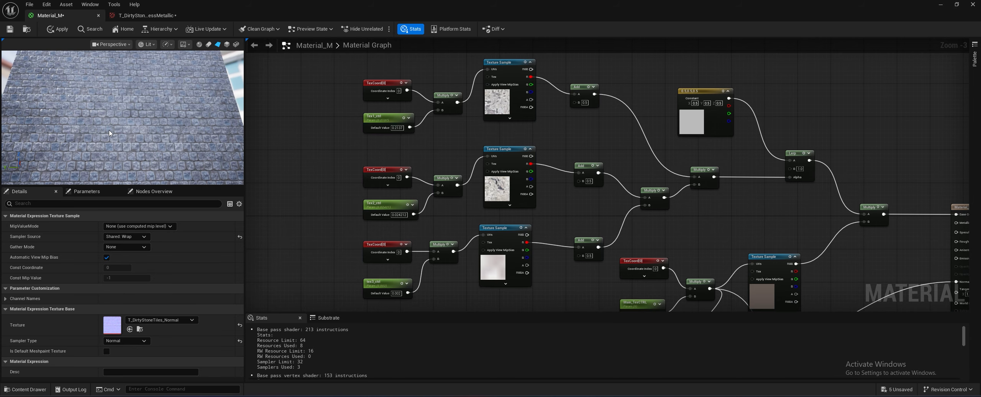
{"action": "left_click_drag", "start_coordinate": [109, 129], "coordinate": [142, 113]}
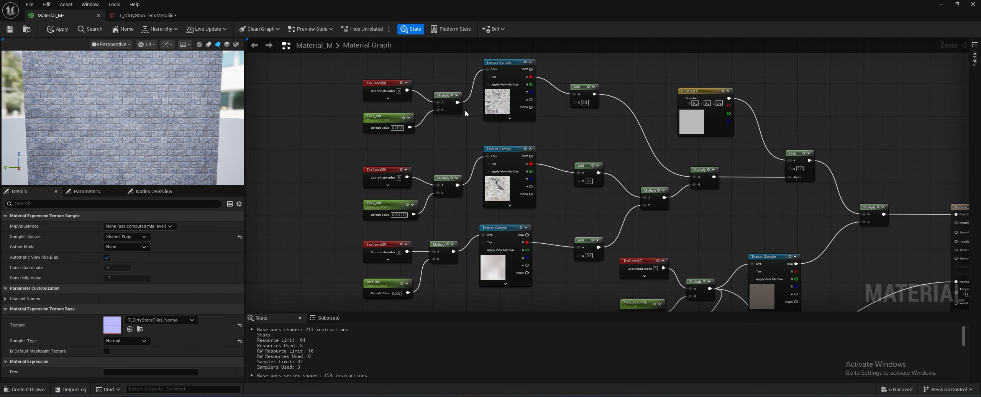
- Darken the constant colour feeding the Lerp's A input to a grey with a value of 0.078
{"action": "scroll", "coordinate": [464, 110], "scroll_direction": "up", "scroll_amount": 1}
{"action": "right_click_drag", "start_coordinate": [607, 134], "coordinate": [468, 143]}
{"action": "scroll", "coordinate": [571, 129], "scroll_direction": "up", "scroll_amount": 2}
{"action": "left_click", "coordinate": [572, 128]}
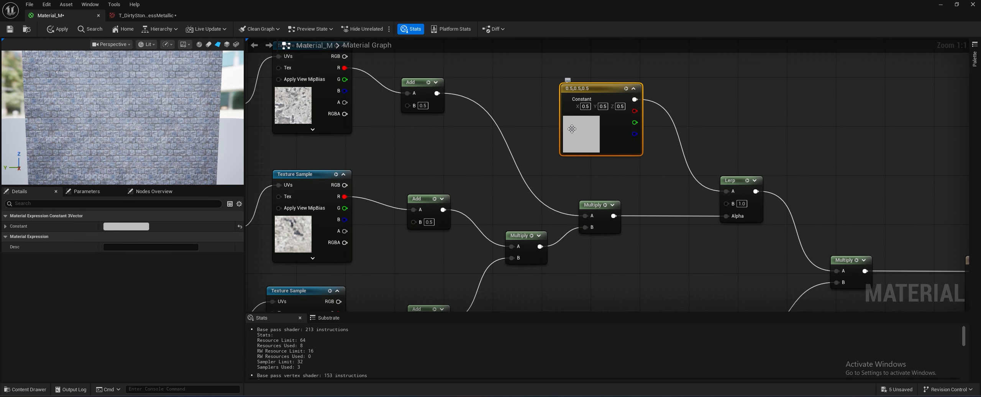
{"action": "left_click", "coordinate": [105, 226]}
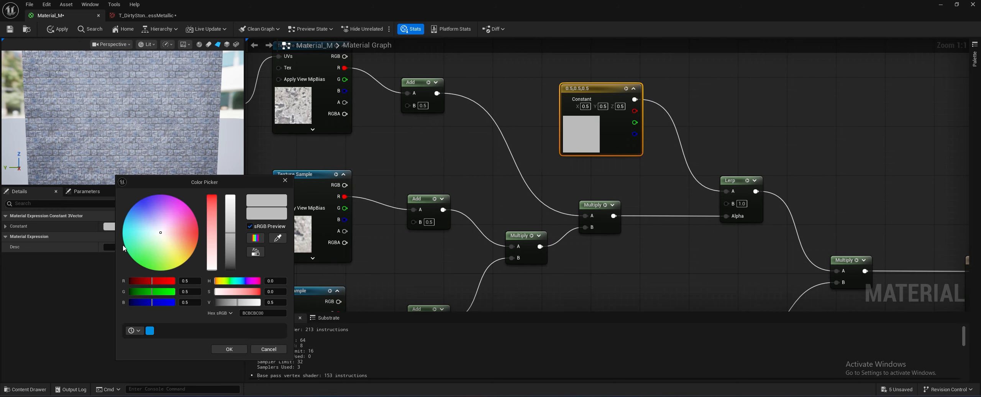
{"action": "left_click", "coordinate": [227, 257]}
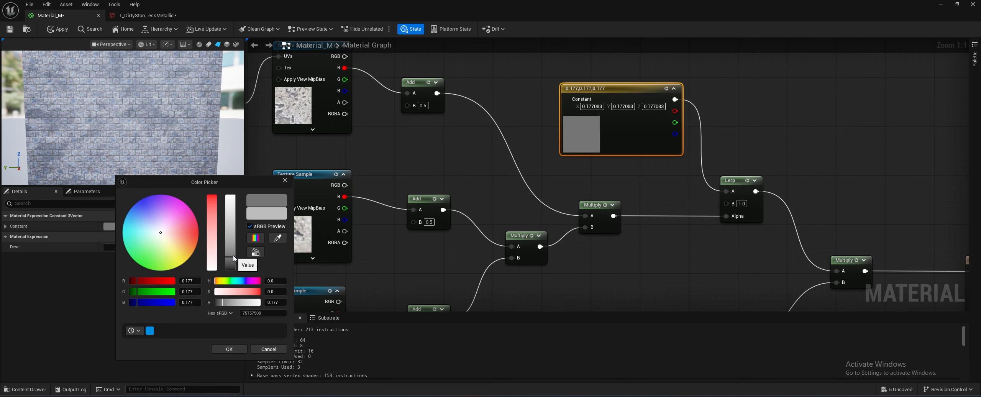
{"action": "left_click_drag", "start_coordinate": [233, 257], "coordinate": [231, 267]}
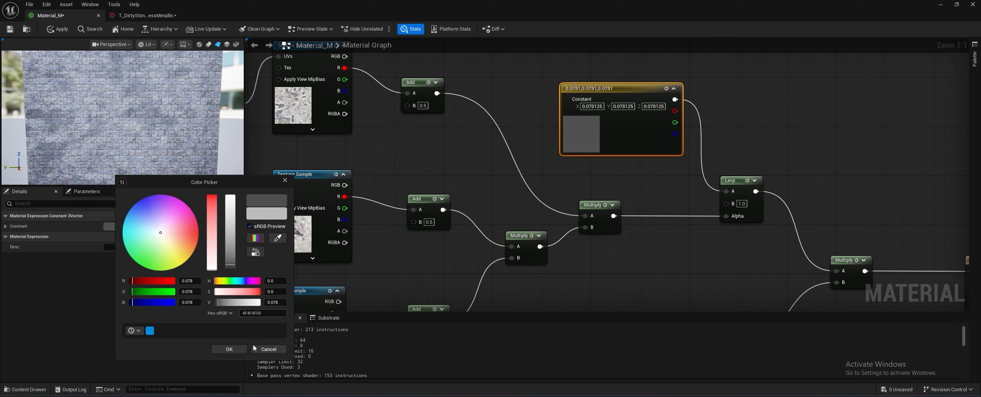
{"action": "left_click", "coordinate": [229, 349]}
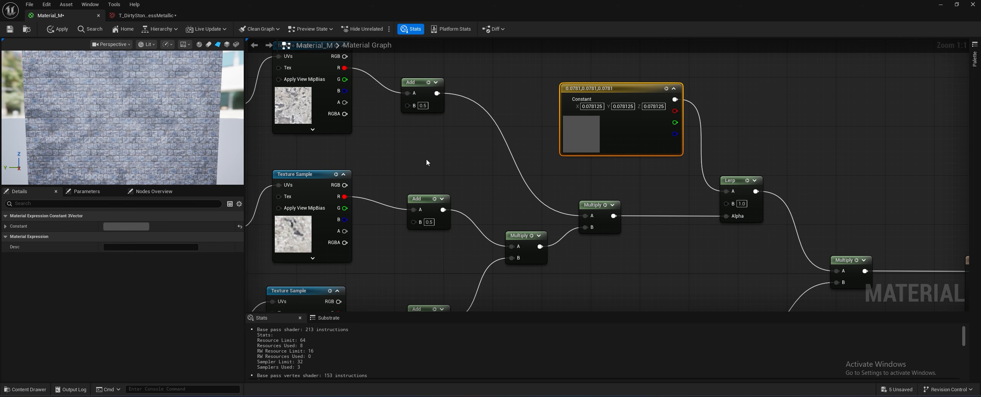
- Examine the darker variation on the preview plane, the full node graph and the occlusion-roughness-metallic texture
{"action": "scroll", "coordinate": [425, 161], "scroll_direction": "down", "scroll_amount": 2}
{"action": "left_click_drag", "start_coordinate": [122, 115], "coordinate": [124, 150]}
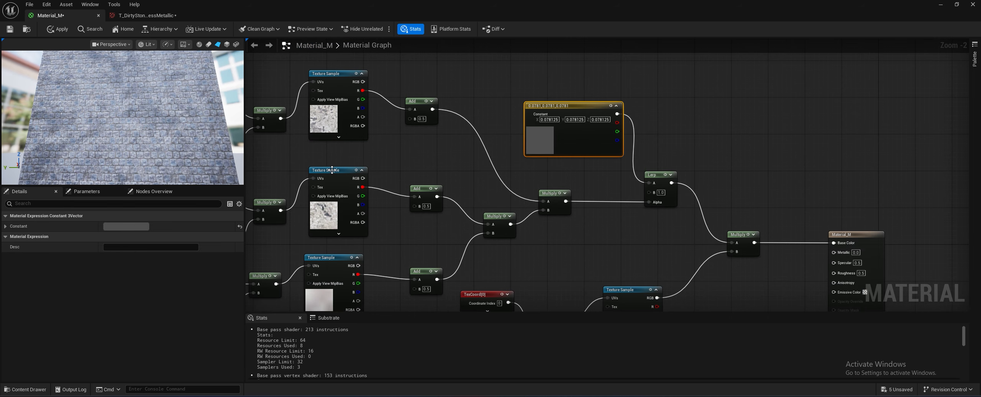
{"action": "scroll", "coordinate": [331, 170], "scroll_direction": "down", "scroll_amount": 1}
{"action": "scroll", "coordinate": [93, 135], "scroll_direction": "down", "scroll_amount": 1}
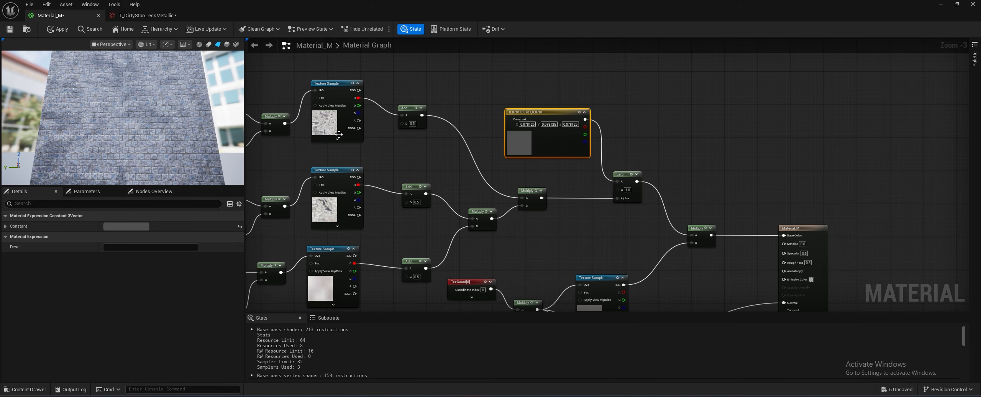
{"action": "scroll", "coordinate": [419, 161], "scroll_direction": "down", "scroll_amount": 2}
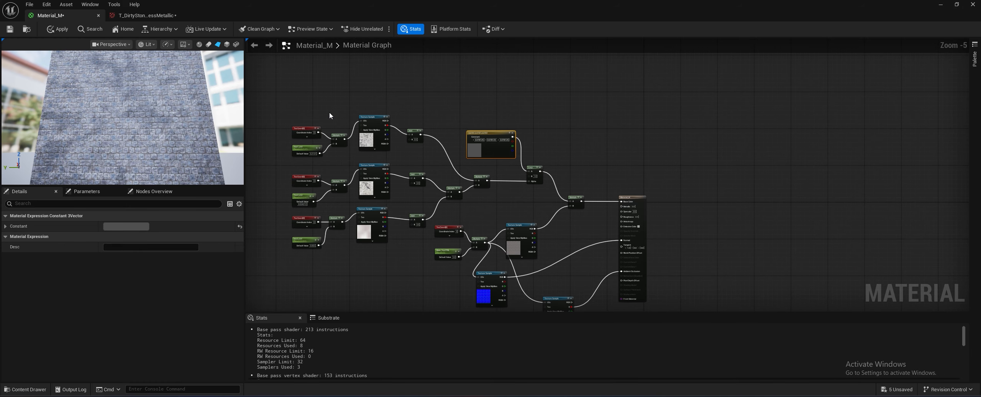
{"action": "left_click_drag", "start_coordinate": [177, 104], "coordinate": [144, 106]}
{"action": "left_click", "coordinate": [137, 16]}
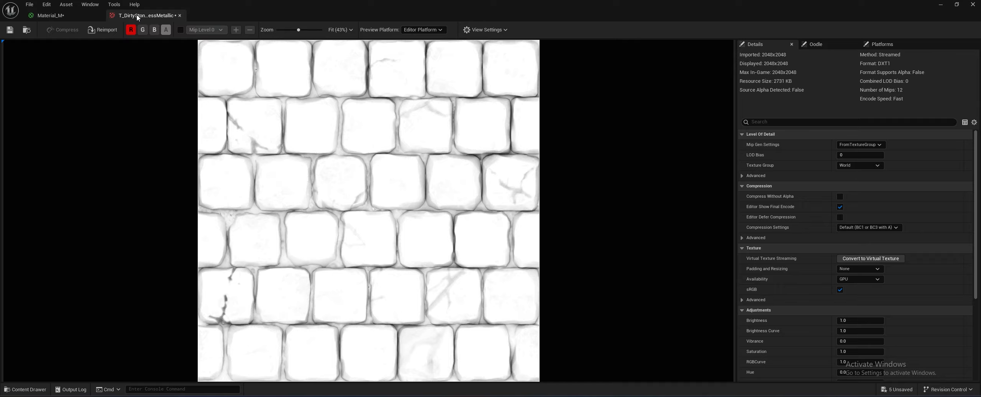
{"action": "left_click", "coordinate": [86, 15]}
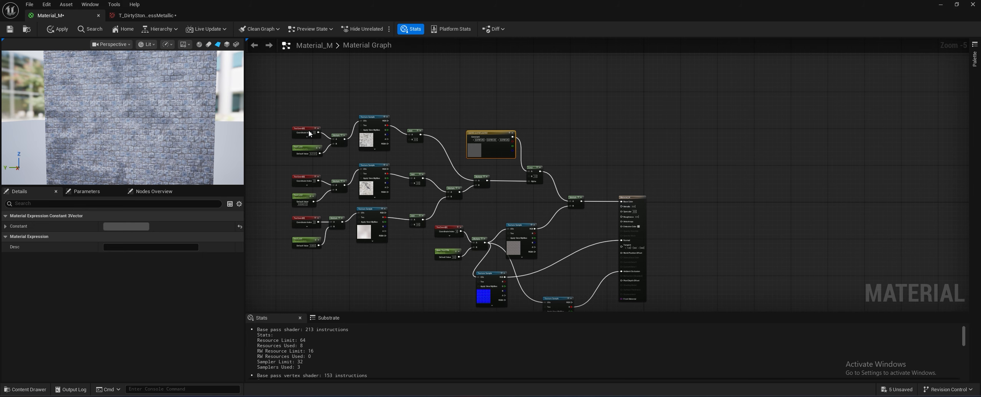
{"action": "right_click_drag", "start_coordinate": [400, 110], "coordinate": [453, 89]}
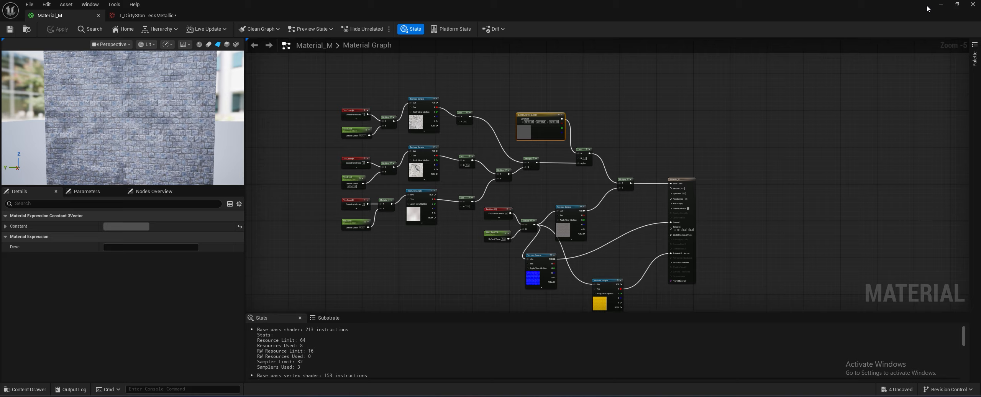
- Return to the level editor and add a Plane shape to the level
{"action": "left_click", "coordinate": [940, 4]}
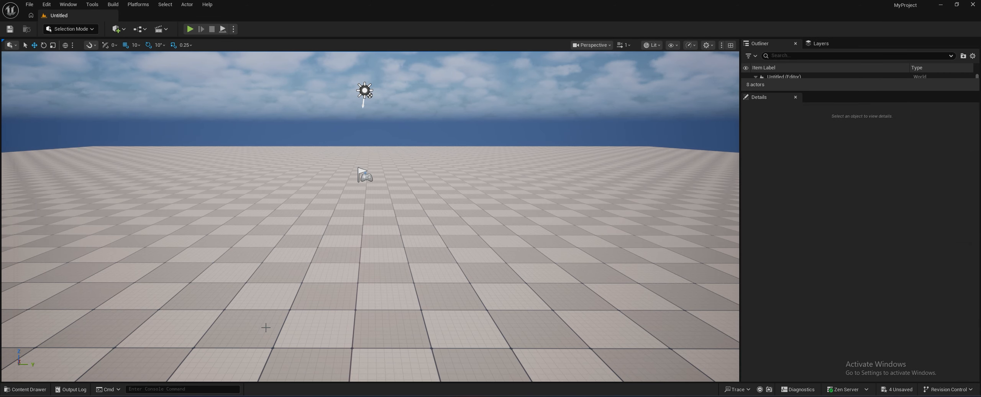
{"action": "left_click", "coordinate": [24, 389]}
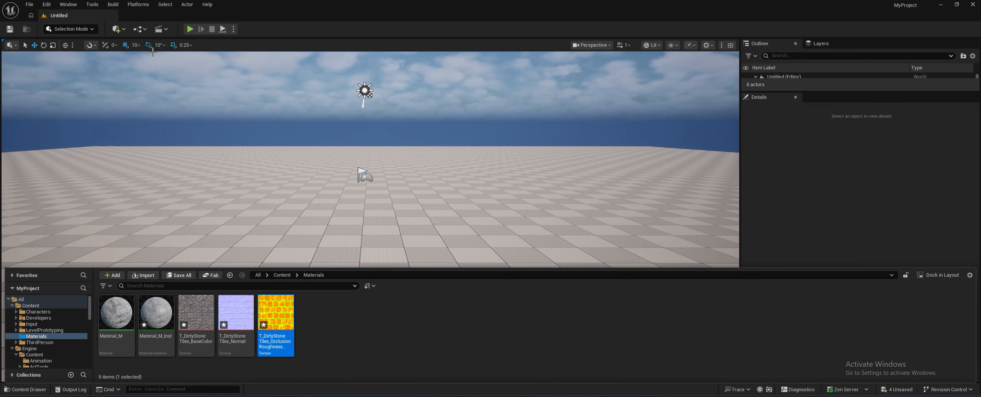
{"action": "left_click", "coordinate": [128, 30]}
{"action": "mouse_move", "coordinate": [141, 117]}
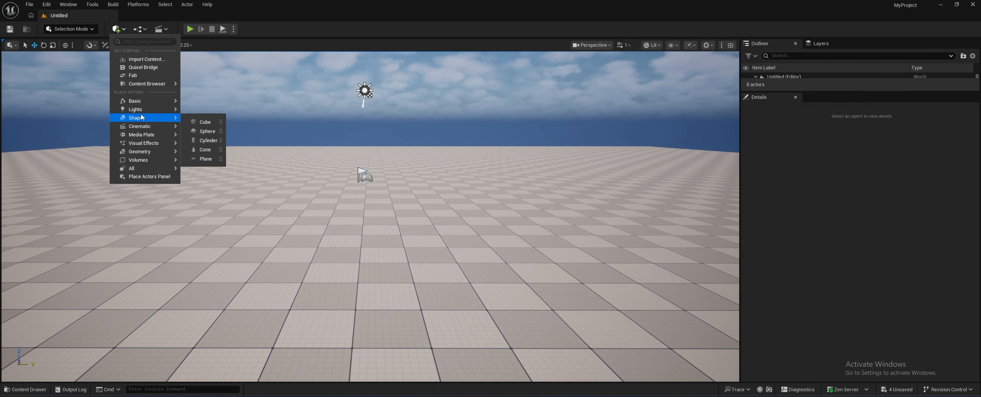
{"action": "left_click", "coordinate": [205, 158]}
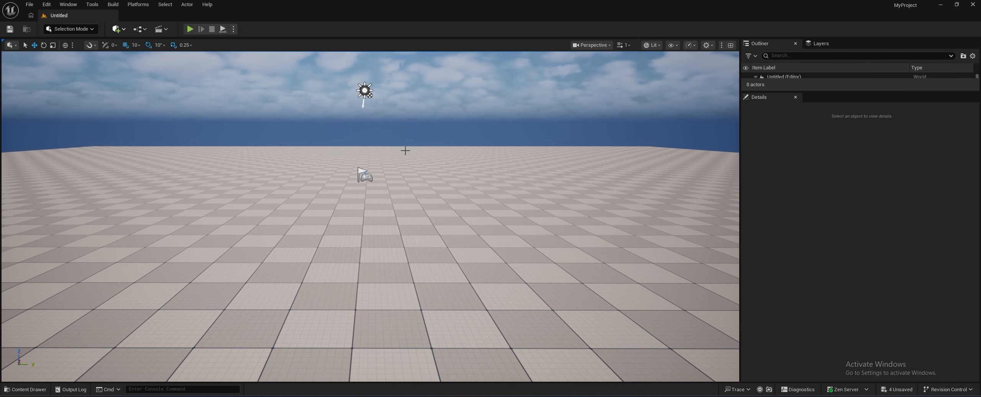
- Lock the new plane's scale proportions and set its uniform scale to 125
{"action": "left_click", "coordinate": [788, 218]}
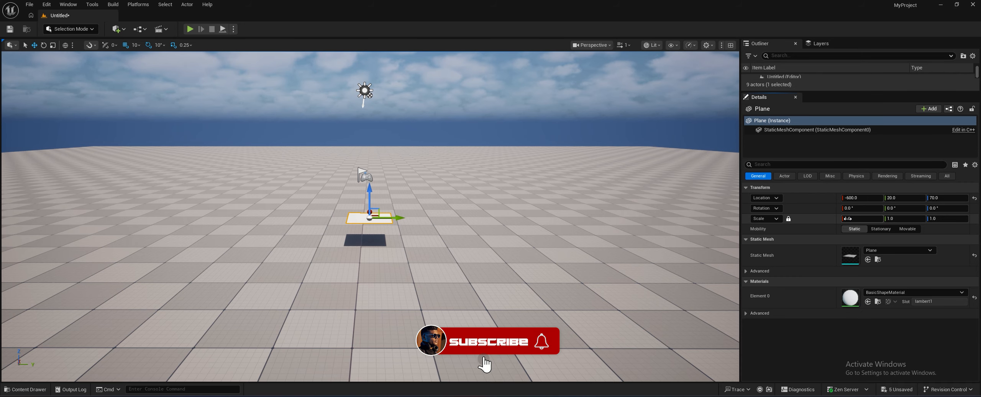
{"action": "left_click", "coordinate": [858, 218]}
{"action": "type", "text": "125"}
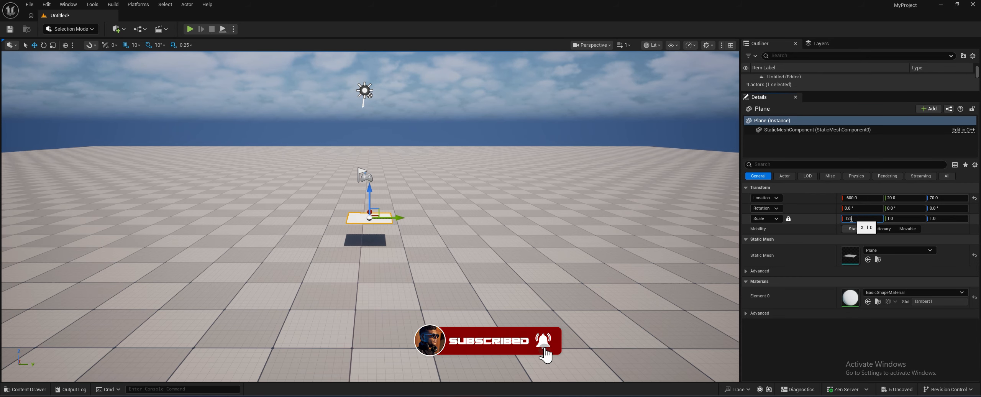
{"action": "key", "text": "Return"}
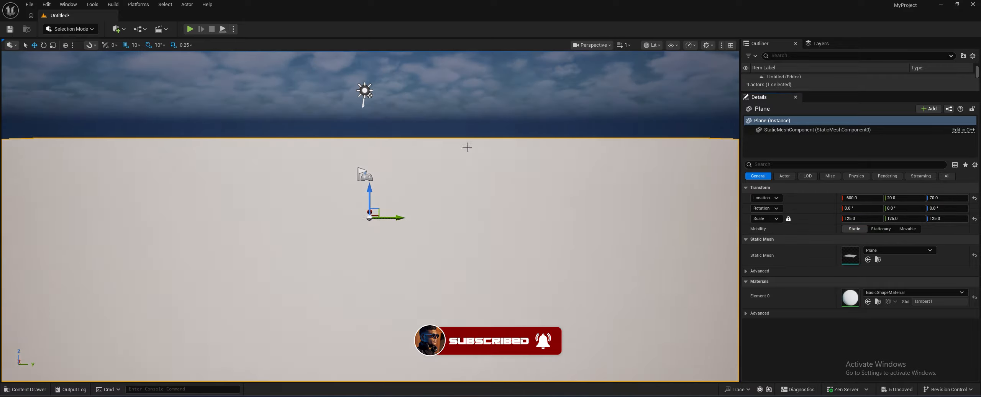
{"action": "right_click_drag", "start_coordinate": [466, 147], "coordinate": [447, 170]}
{"action": "key", "text": "s"}
{"action": "key", "text": "s"}
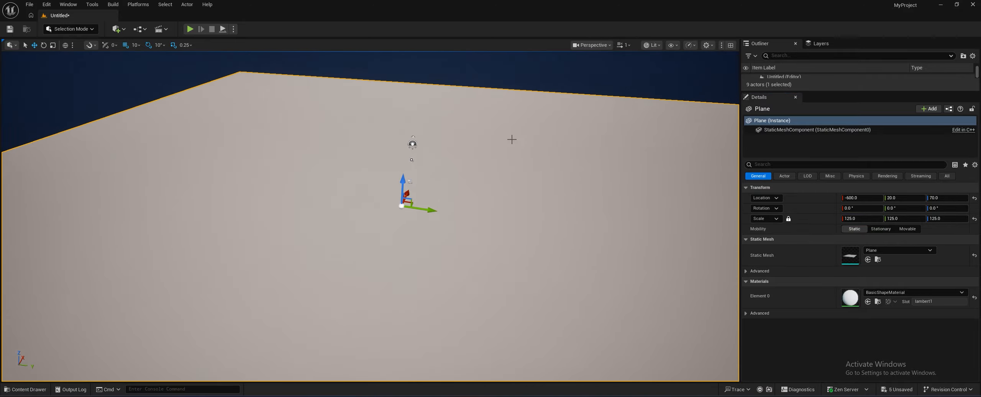
- Set the plane's uniform scale to 45
{"action": "left_click", "coordinate": [849, 218]}
{"action": "type", "text": "4"}
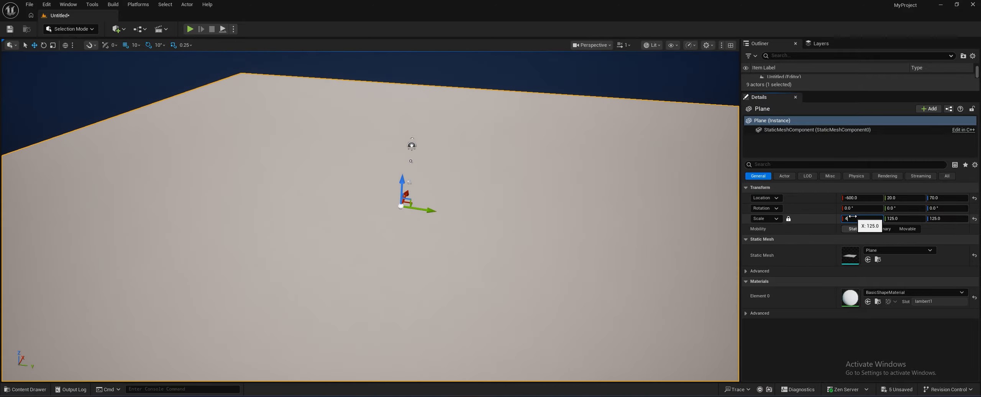
{"action": "type", "text": "5"}
{"action": "key", "text": "Return"}
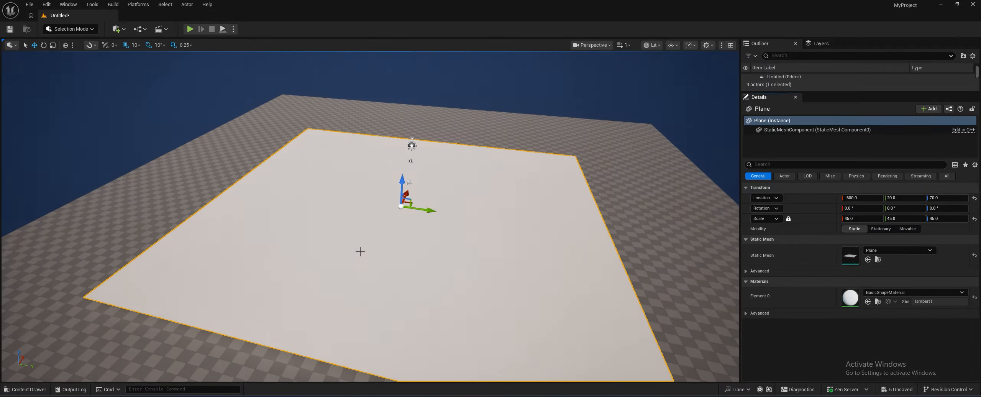
- Apply the Material_M_Inst material instance from the Materials folder to the plane in the level
{"action": "mouse_move", "coordinate": [404, 177]}
{"action": "left_mouse_down"}
{"action": "mouse_move", "coordinate": [401, 216]}
{"action": "mouse_move", "coordinate": [403, 178]}
{"action": "left_mouse_up"}
{"action": "right_click_drag", "start_coordinate": [404, 177], "coordinate": [419, 192]}
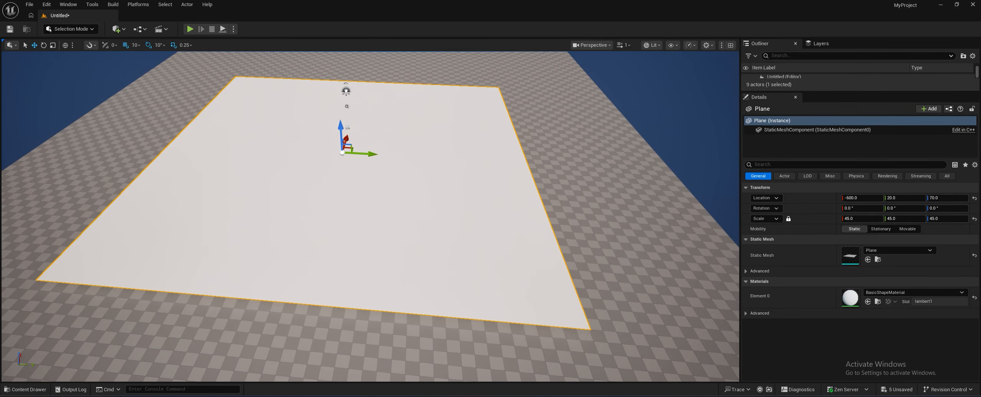
{"action": "left_click", "coordinate": [16, 388]}
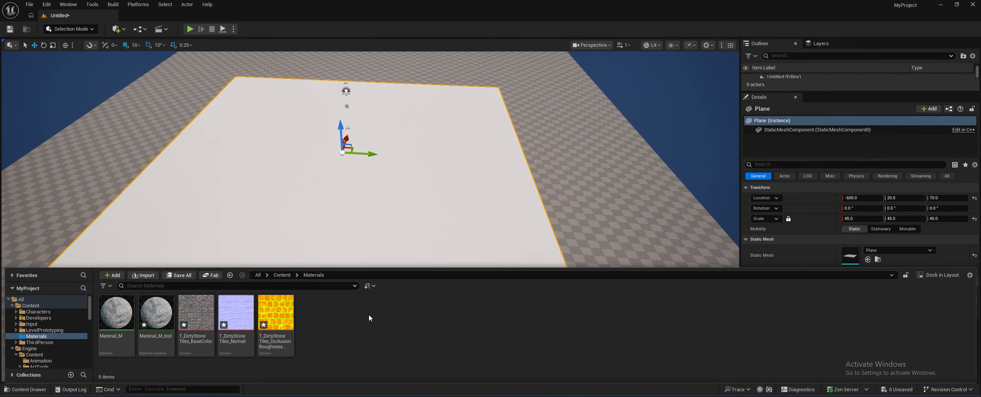
{"action": "left_click_drag", "start_coordinate": [156, 312], "coordinate": [244, 186]}
- Examine the stone material on the level's plane from different angles and distances for repetition and macro variation
{"action": "mouse_move", "coordinate": [244, 186]}
{"action": "right_mouse_down"}
{"action": "mouse_move", "coordinate": [246, 162]}
{"action": "mouse_move", "coordinate": [249, 207]}
{"action": "mouse_move", "coordinate": [256, 168]}
{"action": "mouse_move", "coordinate": [255, 178]}
{"action": "right_mouse_up"}
{"action": "key", "text": "w"}
{"action": "key", "text": "s"}
{"action": "key", "text": "s"}
{"action": "key", "text": "s"}
{"action": "key", "text": "a"}
{"action": "key", "text": "s"}
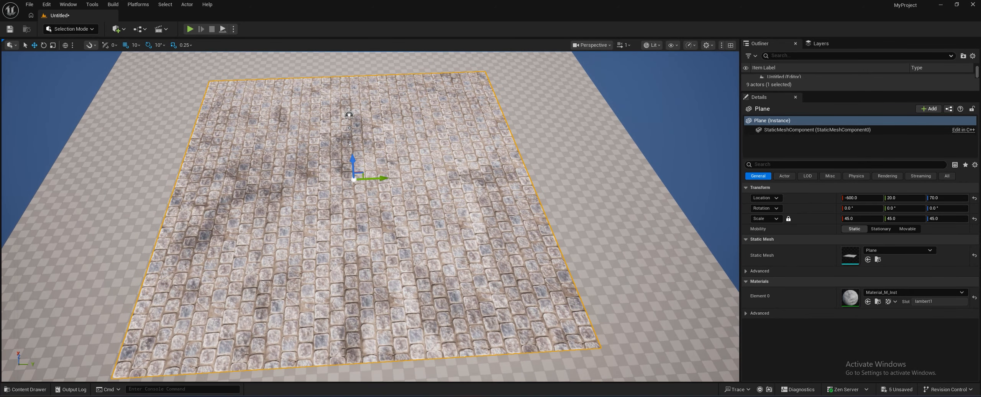
{"action": "right_click_drag", "start_coordinate": [314, 184], "coordinate": [315, 188]}
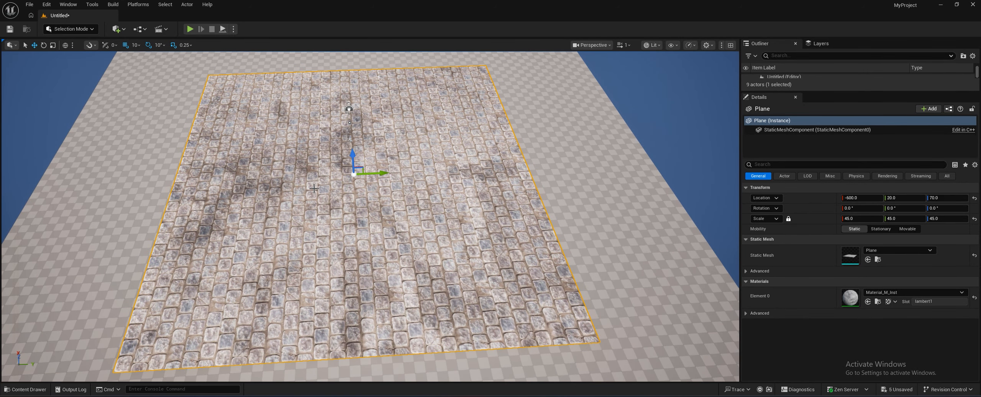
- Open Material_M_Inst with its global scalar parameters expanded, and place its editor window beside the textured plane in the level
{"action": "left_click", "coordinate": [39, 389]}
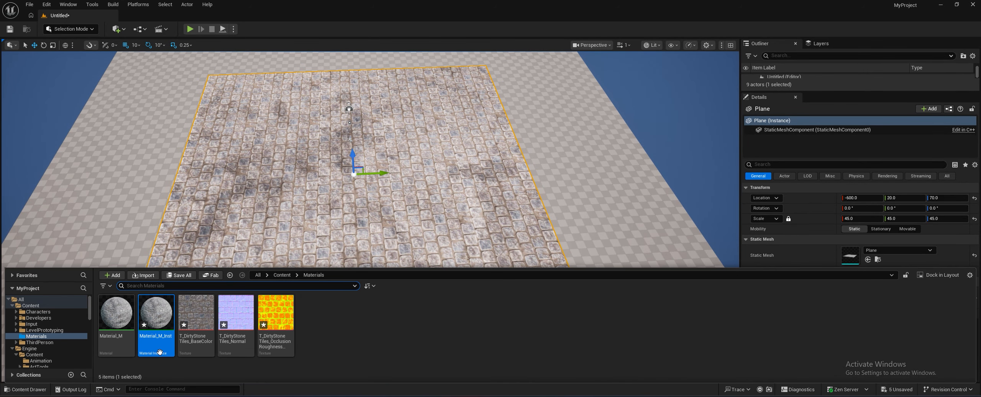
{"action": "double_click", "coordinate": [153, 306]}
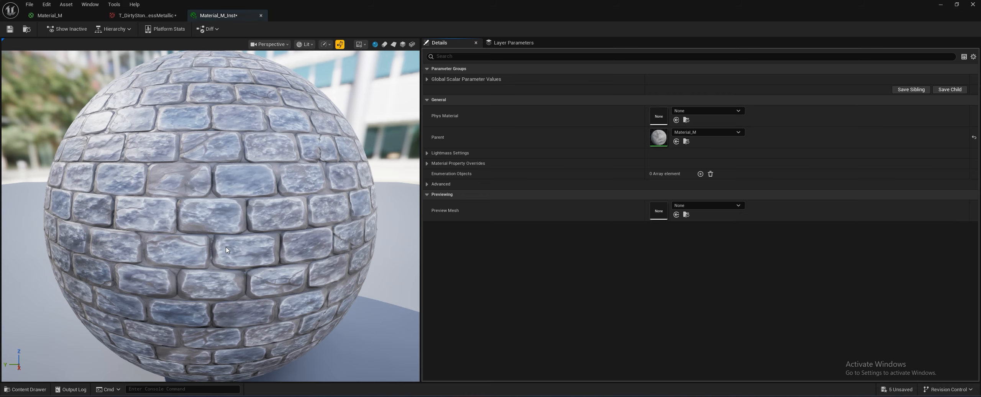
{"action": "left_click", "coordinate": [428, 79]}
{"action": "left_click_drag", "start_coordinate": [278, 6], "coordinate": [686, 35]}
{"action": "mouse_move", "coordinate": [276, 193]}
{"action": "right_mouse_down"}
{"action": "mouse_move", "coordinate": [306, 169]}
{"action": "mouse_move", "coordinate": [295, 192]}
{"action": "right_mouse_up"}
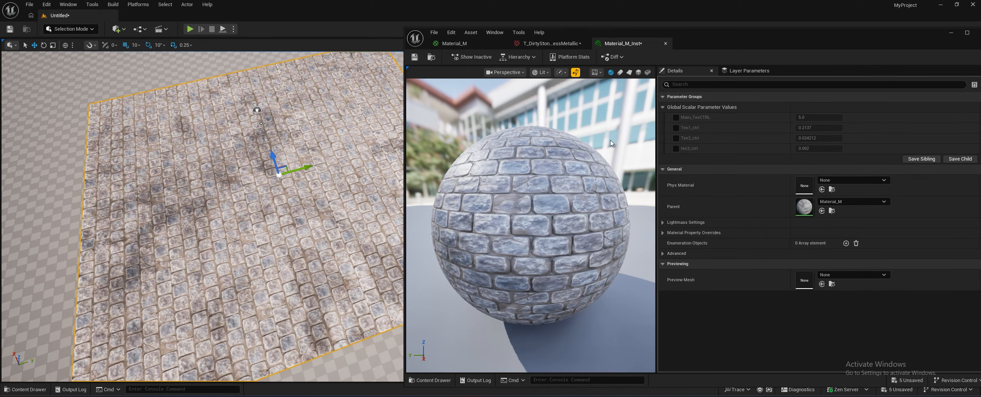
- Enable the overrides for the Main_TexCTRL, Tex1_ctrl, Tex2_ctrl and tex3_ctrl scalar parameters in the material instance
{"action": "left_click", "coordinate": [676, 118]}
{"action": "left_click", "coordinate": [676, 128]}
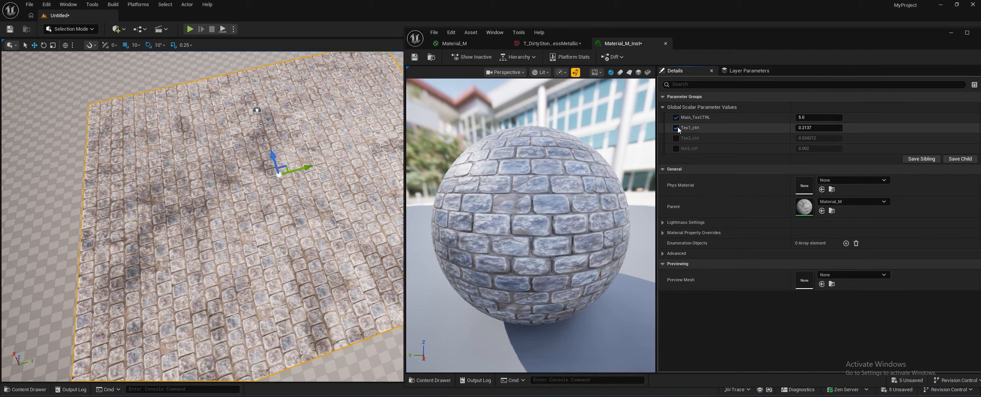
{"action": "left_click", "coordinate": [675, 138]}
{"action": "left_click", "coordinate": [676, 149]}
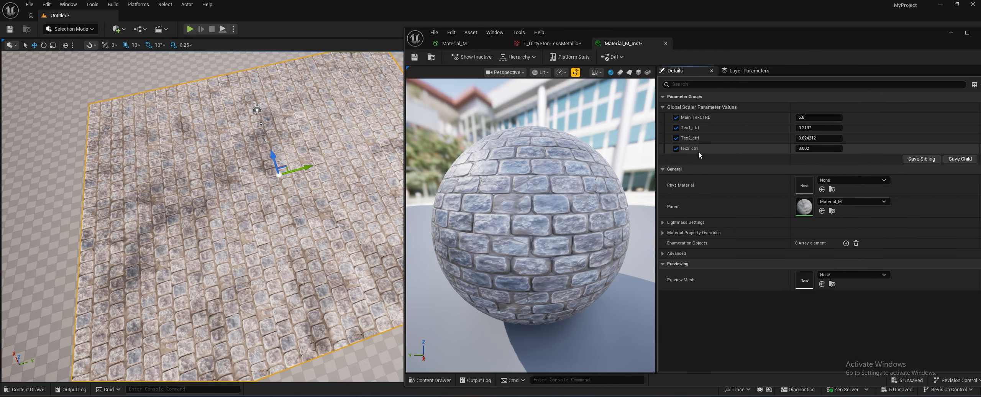